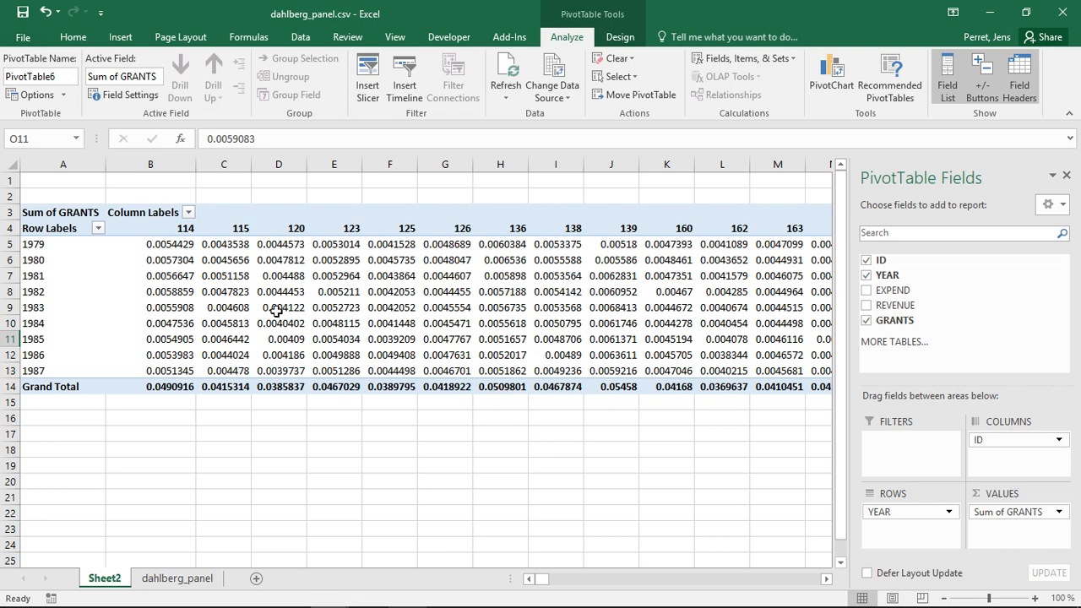
- Examine the filter options of the pivot table's column labels and row labels, leaving all items selected
{"action": "left_click", "coordinate": [189, 213]}
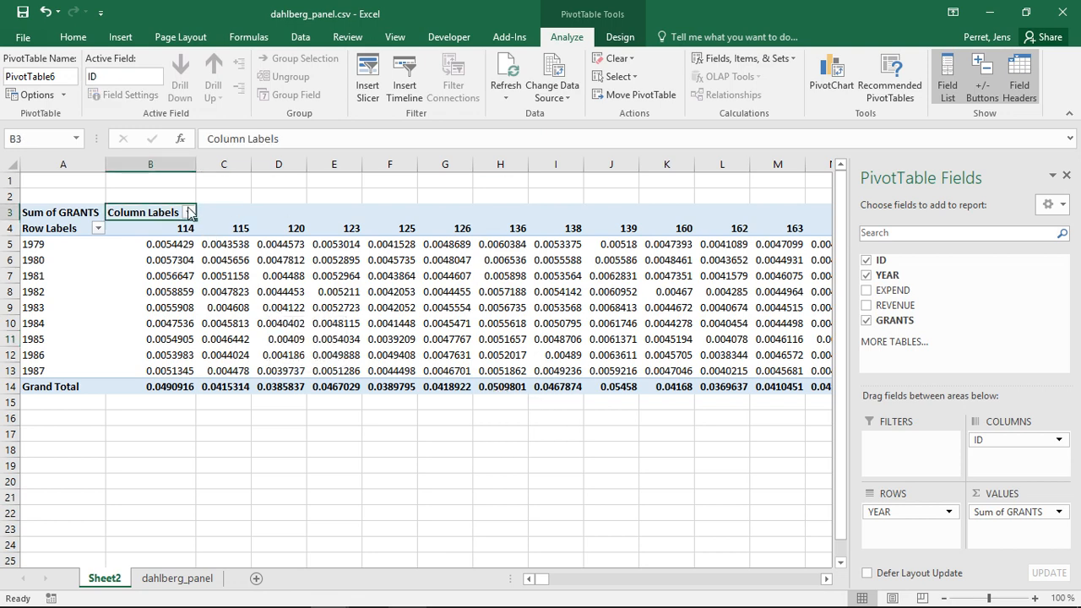
{"action": "left_click", "coordinate": [189, 213]}
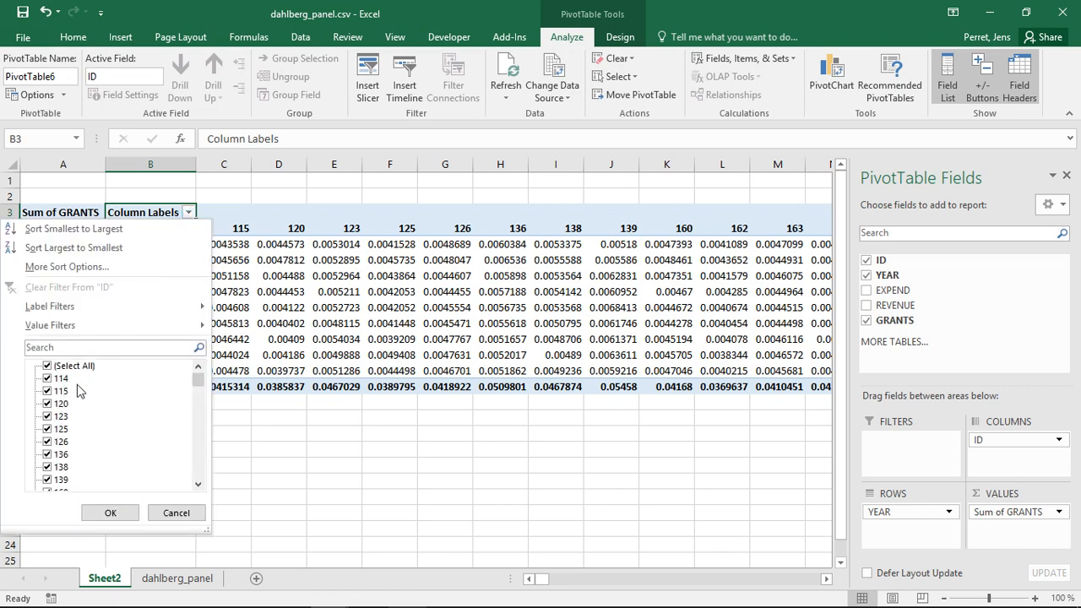
{"action": "left_click", "coordinate": [109, 513]}
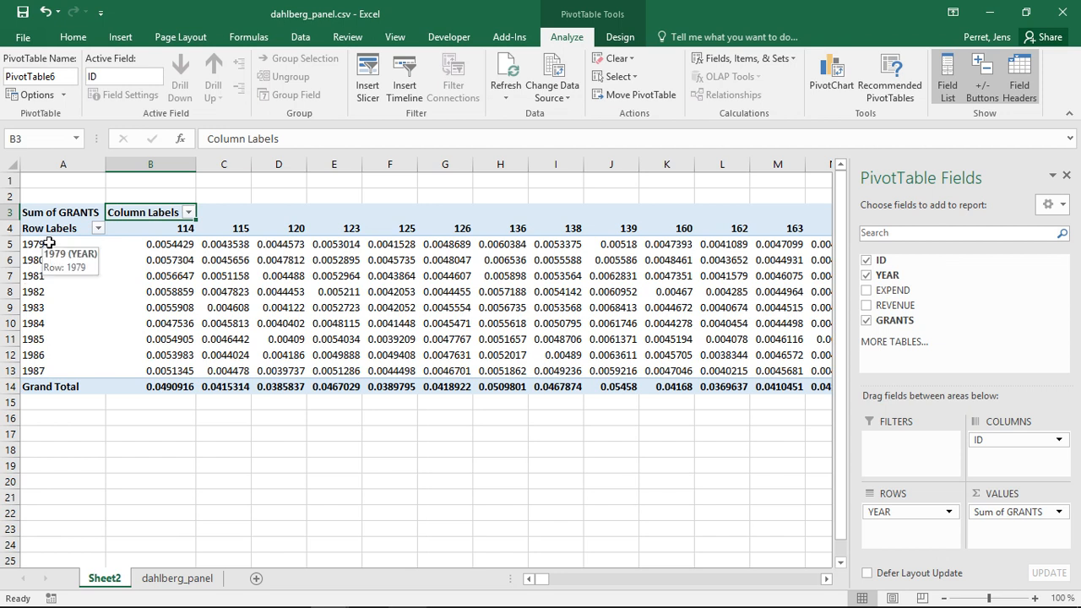
{"action": "left_click", "coordinate": [98, 228]}
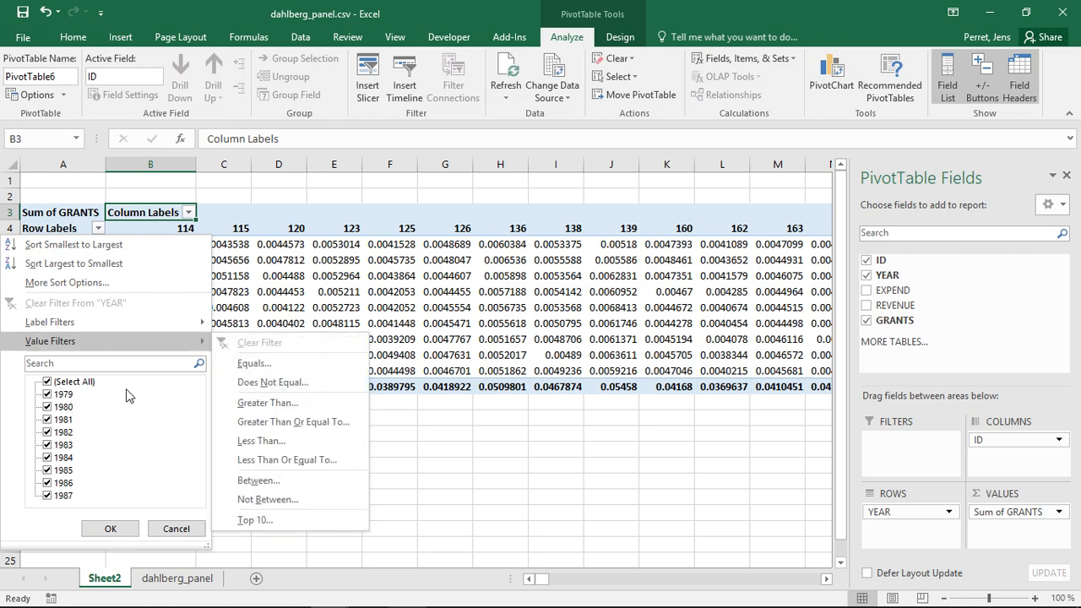
{"action": "left_click", "coordinate": [152, 532]}
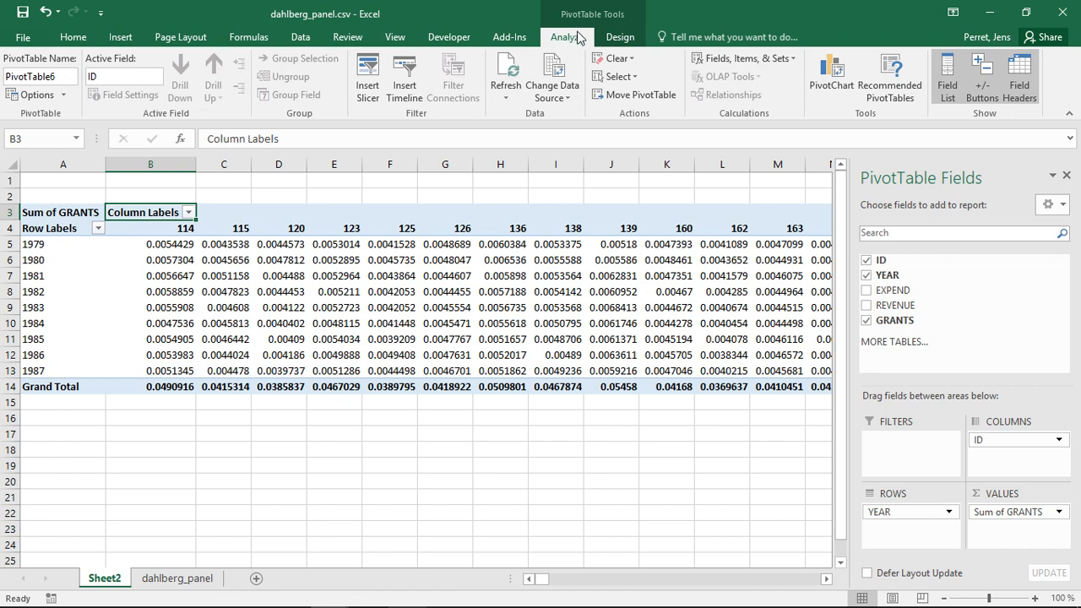
- Insert slicers for the YEAR and ID fields of the pivot table
{"action": "left_click", "coordinate": [369, 96]}
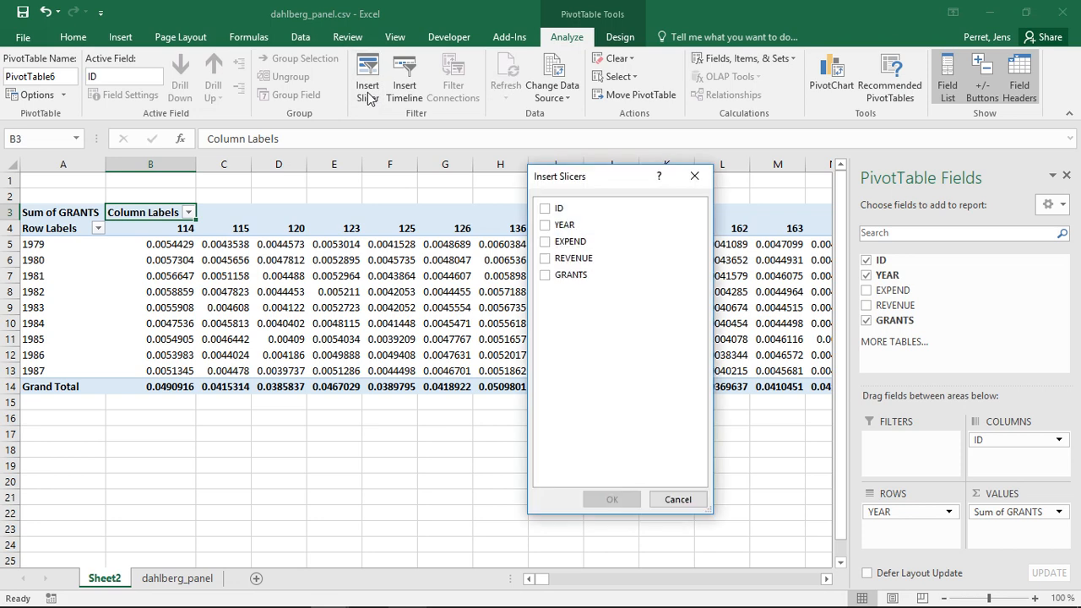
{"action": "left_click", "coordinate": [544, 225]}
{"action": "left_click", "coordinate": [545, 208]}
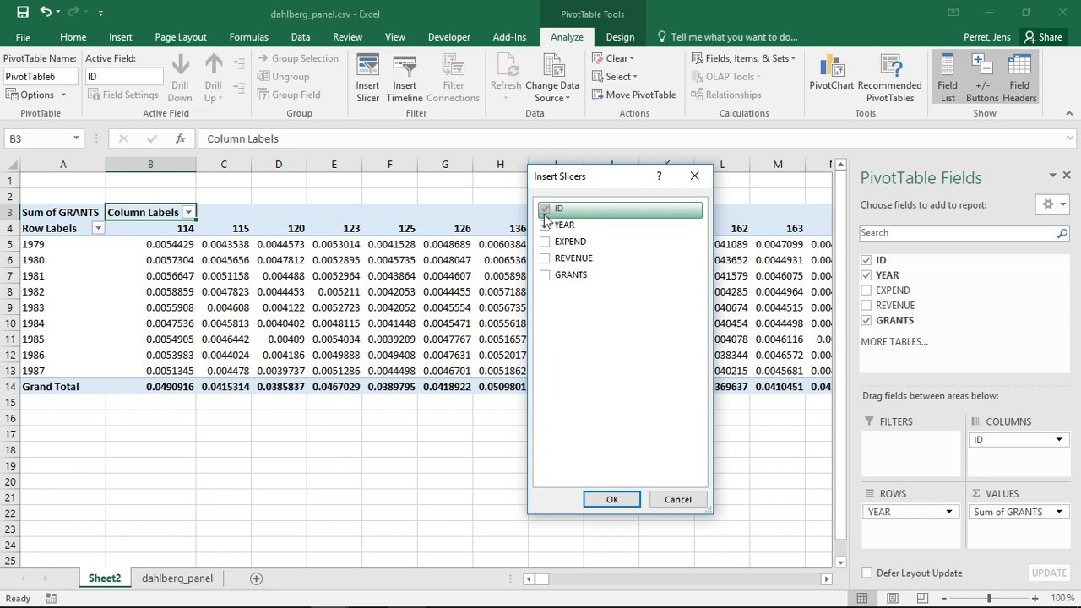
{"action": "left_click", "coordinate": [605, 498]}
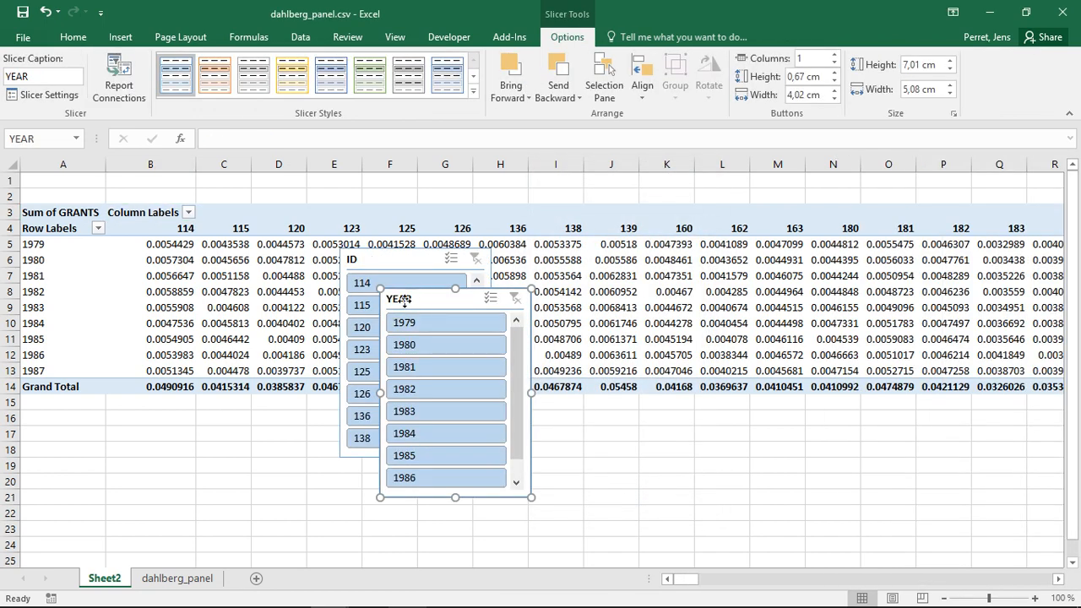
- Move the YEAR slicer over the lower rows of columns A and B, and place the ID slicer beside it
{"action": "left_click_drag", "start_coordinate": [414, 300], "coordinate": [275, 341]}
{"action": "left_click_drag", "start_coordinate": [201, 370], "coordinate": [90, 361]}
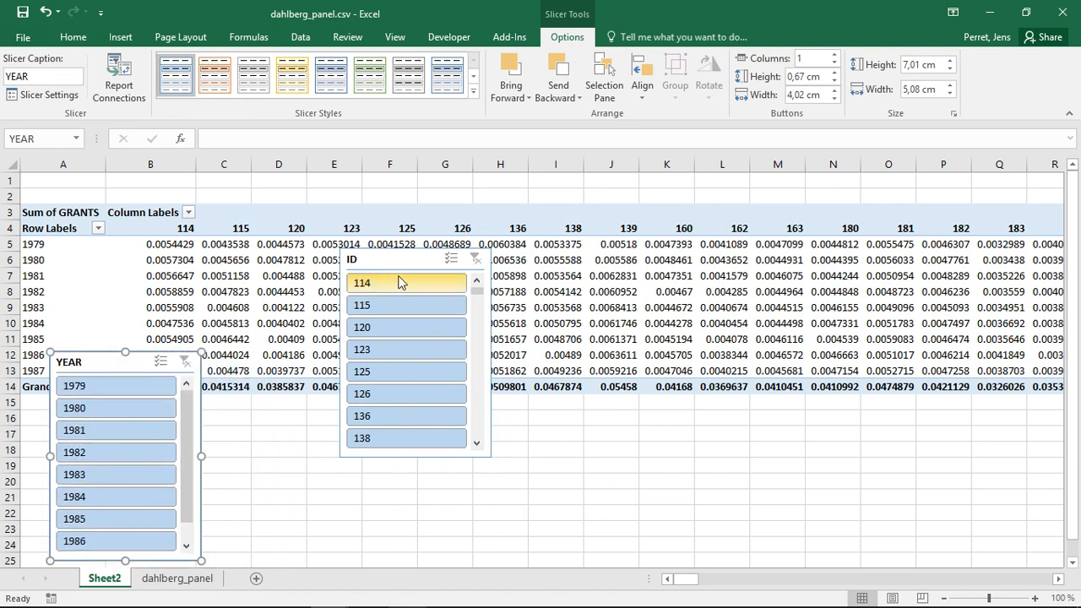
{"action": "left_click_drag", "start_coordinate": [384, 259], "coordinate": [267, 360]}
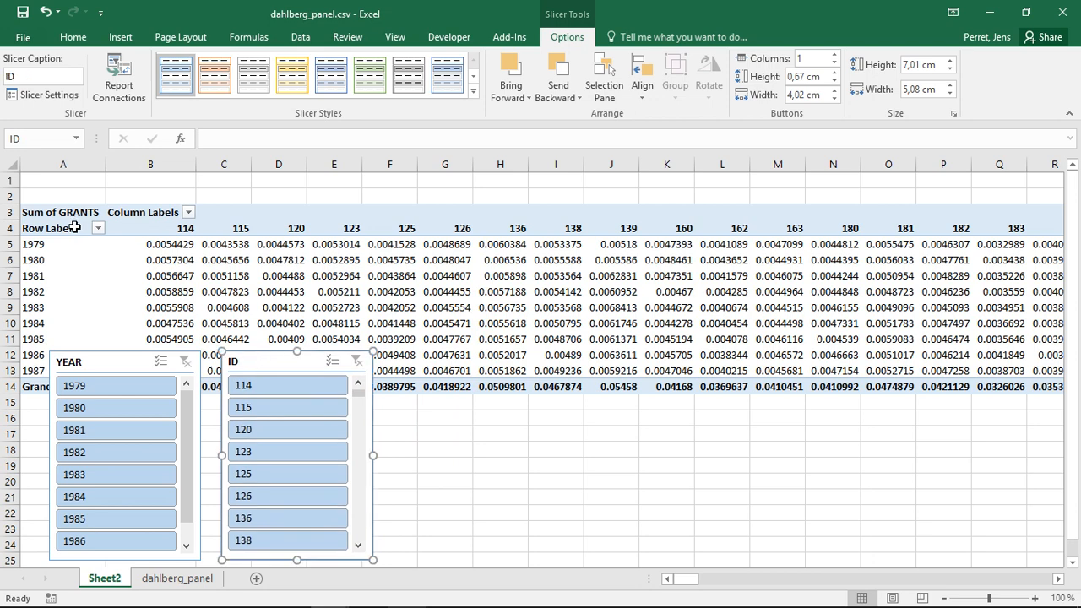
- Filter the pivot table to one year at a time with the YEAR slicer, trying 1980, 1982, 1983 and ending on 1984
{"action": "left_click", "coordinate": [144, 414]}
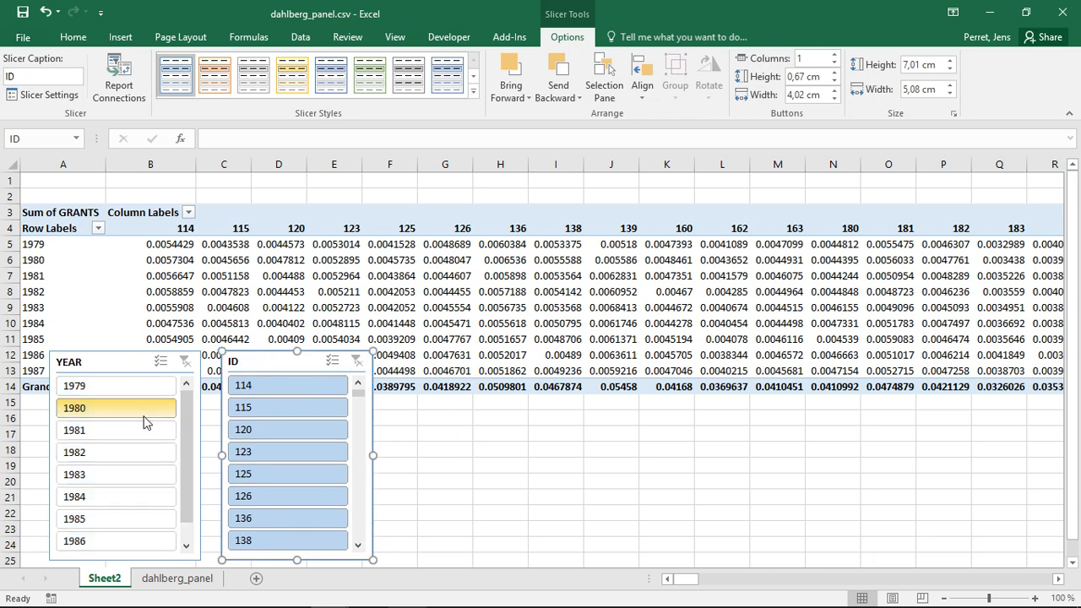
{"action": "left_click", "coordinate": [133, 454]}
{"action": "left_click", "coordinate": [131, 498]}
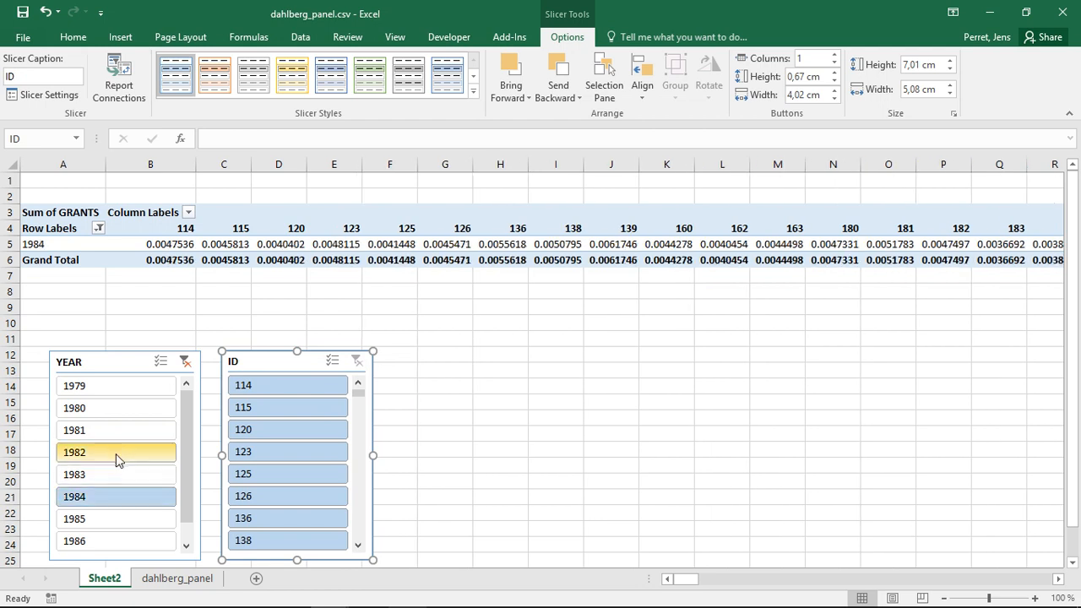
{"action": "left_click", "coordinate": [116, 453]}
{"action": "left_click", "coordinate": [107, 410]}
{"action": "left_click", "coordinate": [115, 473]}
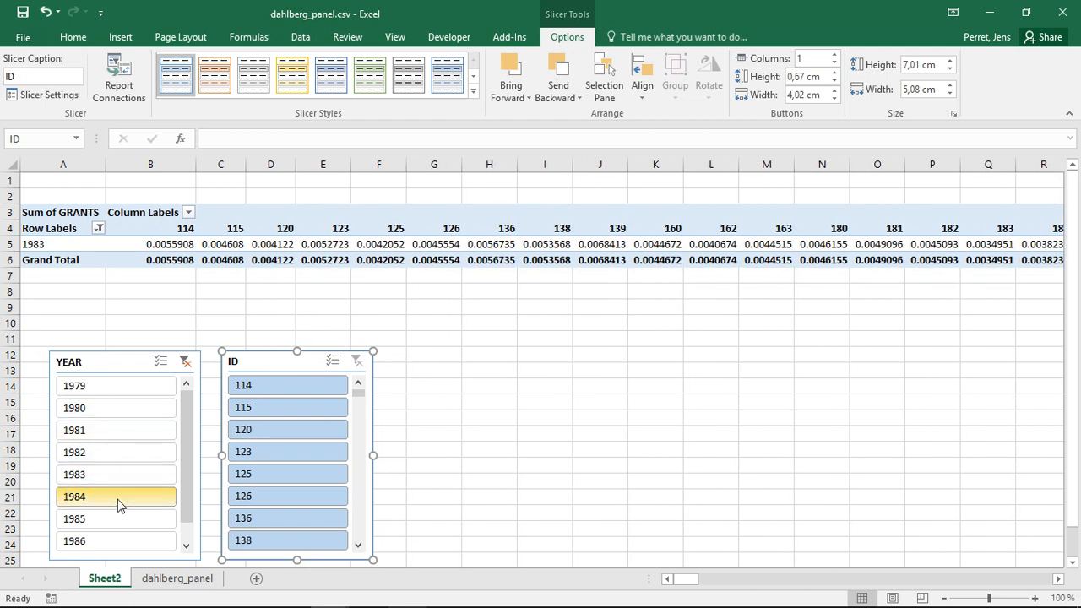
{"action": "left_click", "coordinate": [117, 498]}
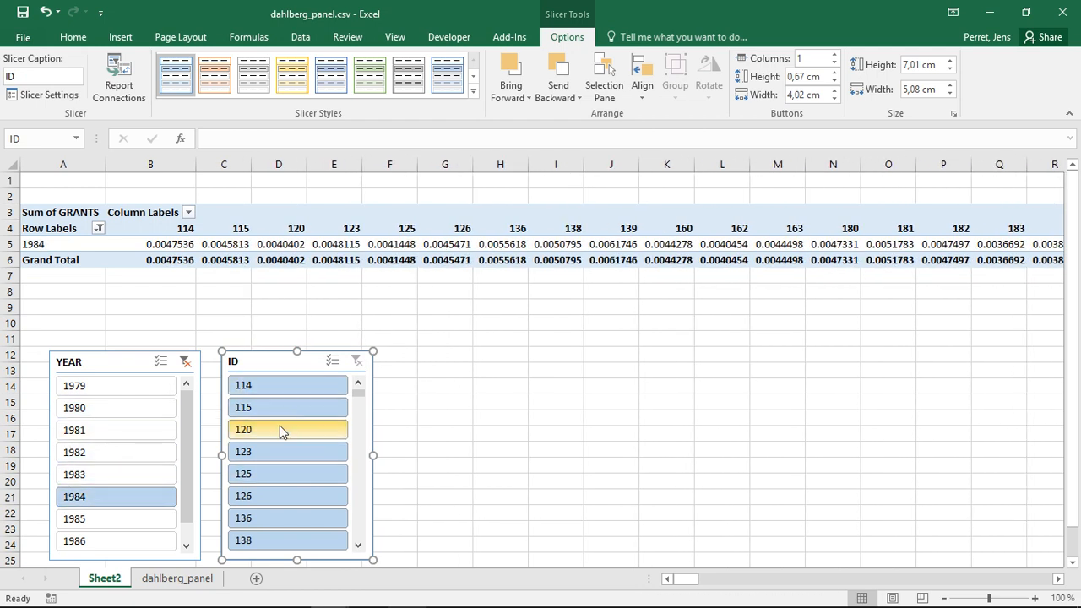
- Select the years 1980, 1981, 1983, 1984 and 1987 together in the YEAR slicer
{"action": "left_click", "coordinate": [129, 408]}
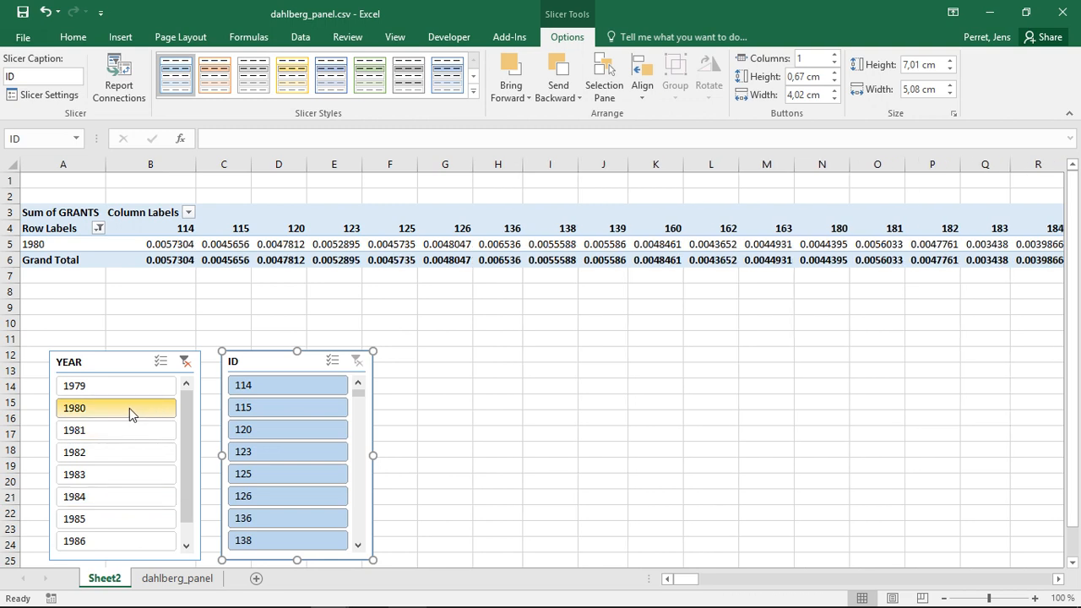
{"action": "left_click", "coordinate": [94, 502], "text": "shift"}
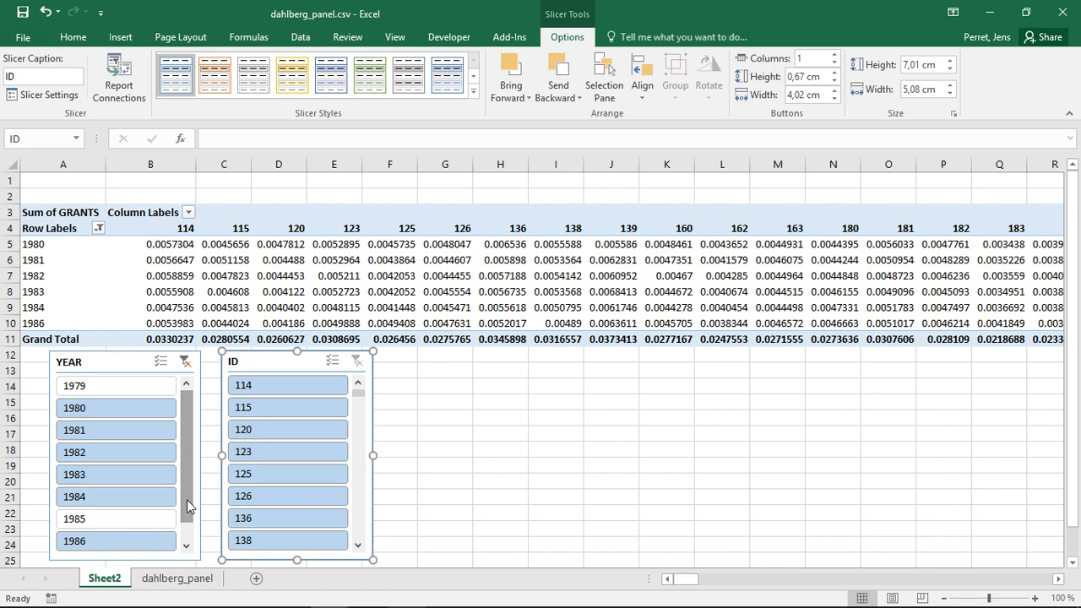
{"action": "left_click_drag", "start_coordinate": [187, 500], "coordinate": [187, 518]}
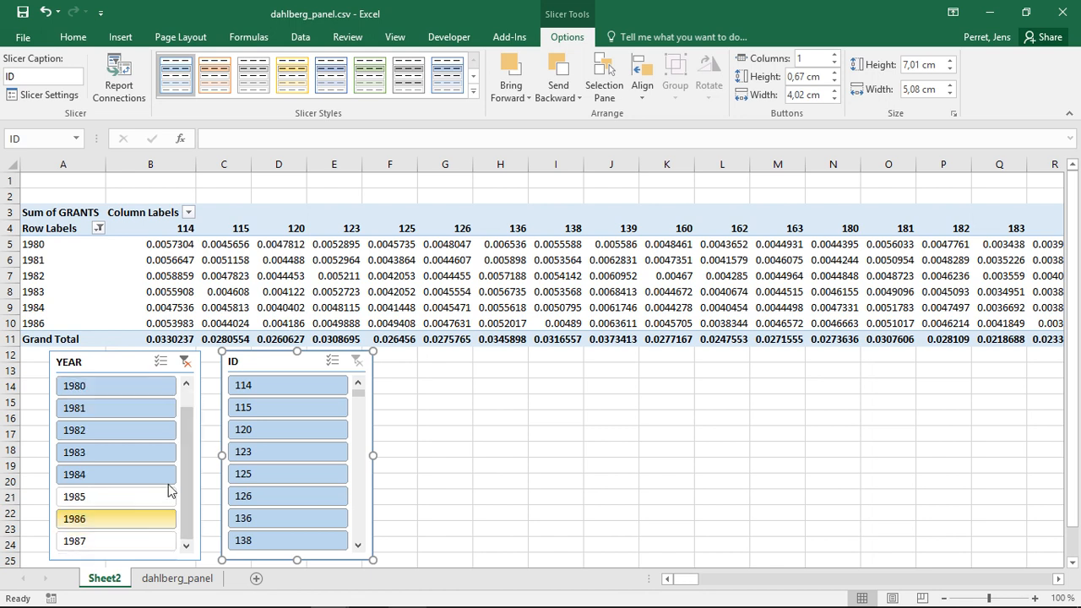
{"action": "left_click", "coordinate": [169, 437], "text": "ctrl"}
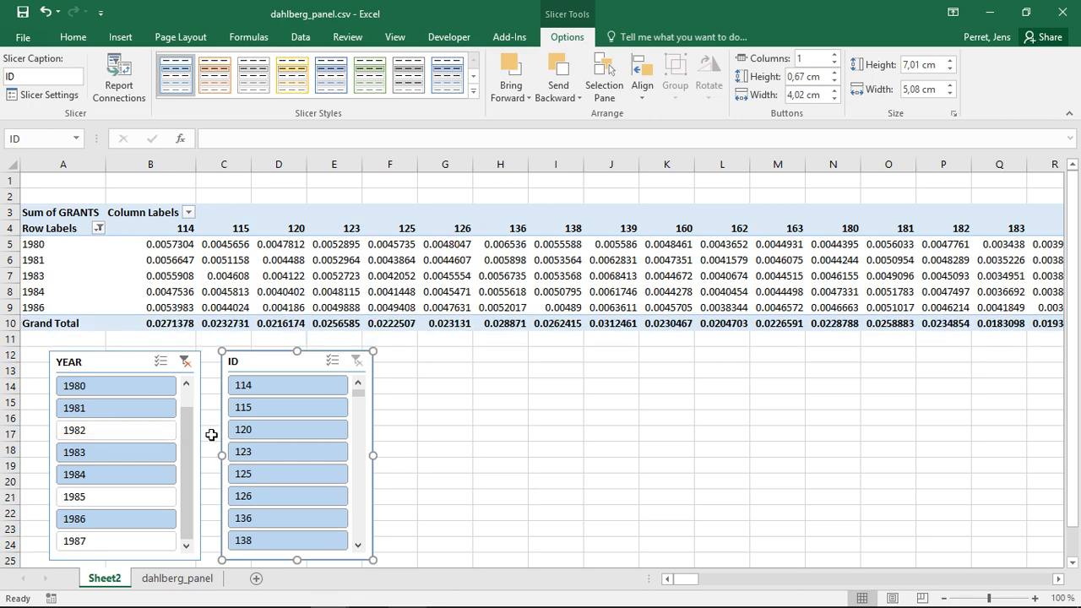
{"action": "left_click", "coordinate": [126, 510], "text": "ctrl"}
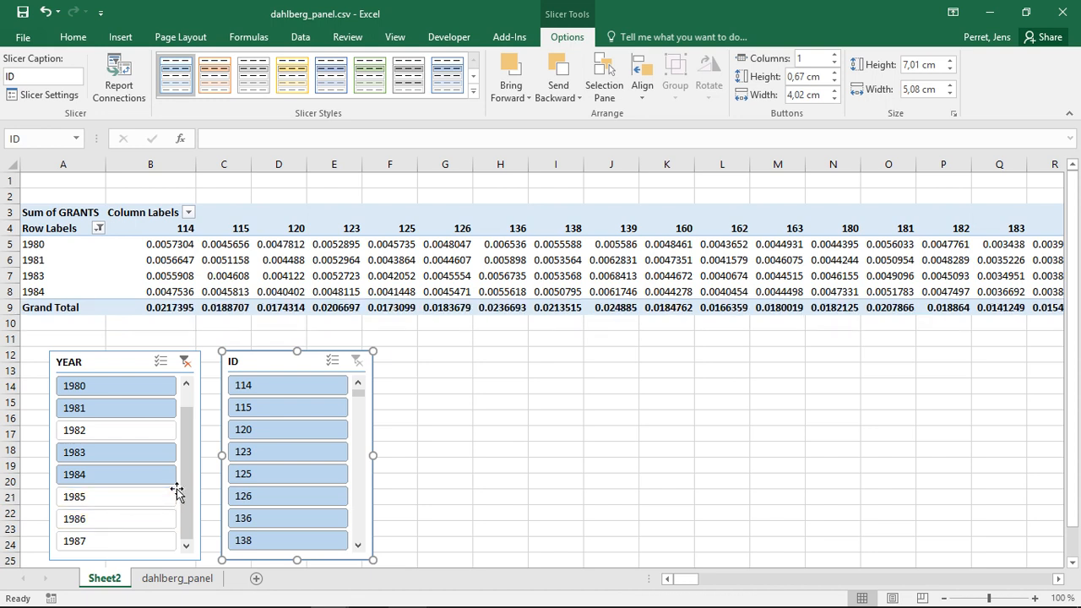
{"action": "left_click", "coordinate": [129, 535], "text": "ctrl"}
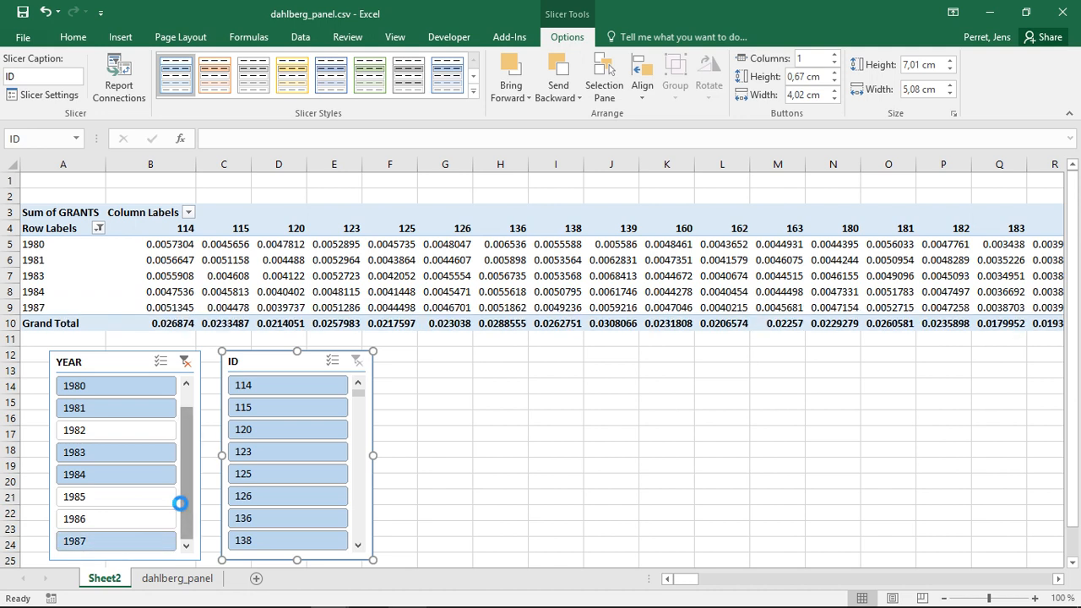
{"action": "scroll", "coordinate": [185, 501], "scroll_direction": "up", "scroll_amount": 1}
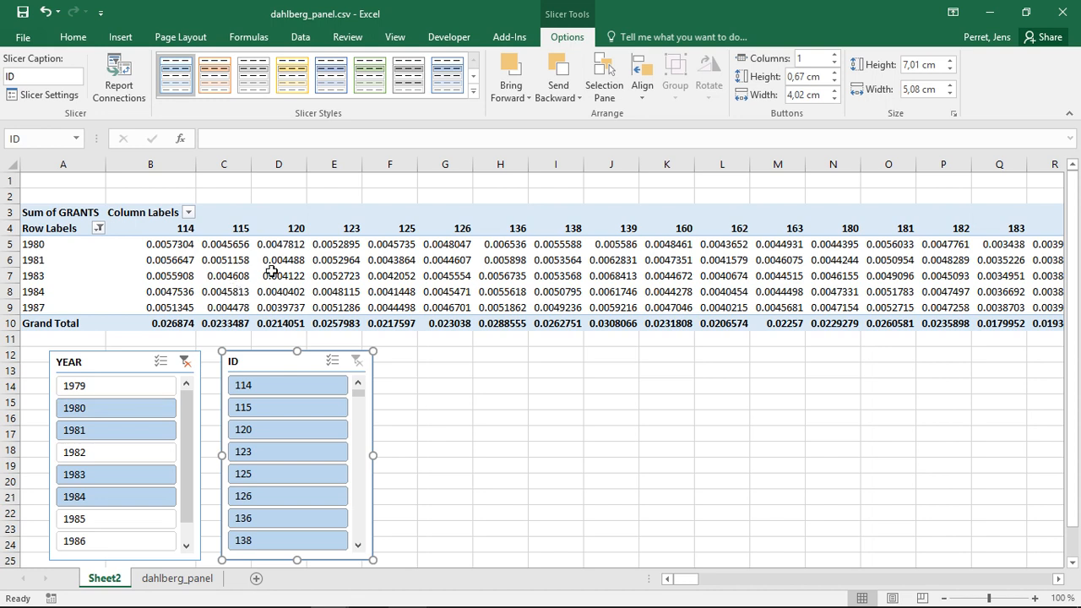
- Filter the pivot table columns to IDs 114, 120, 126 and 136 with the ID slicer
{"action": "mouse_move", "coordinate": [271, 270]}
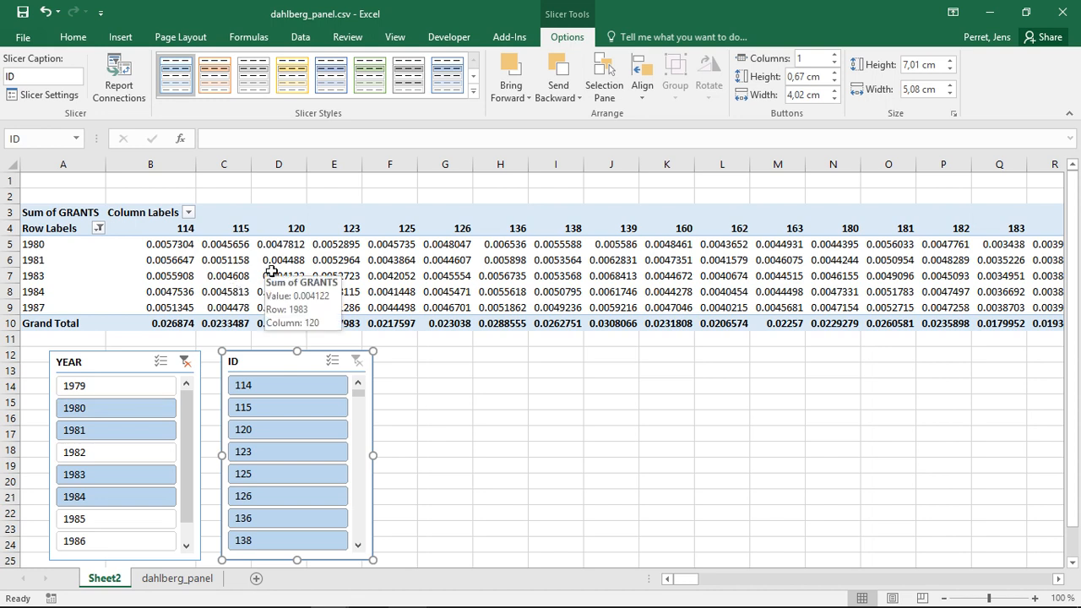
{"action": "left_click", "coordinate": [285, 415]}
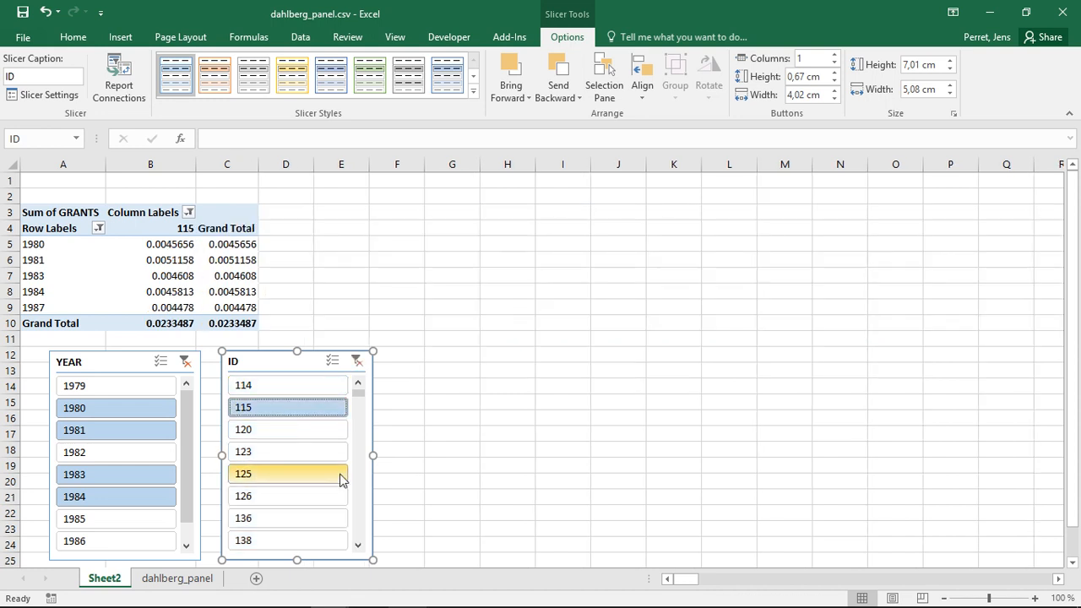
{"action": "left_click", "coordinate": [301, 521], "text": "ctrl"}
{"action": "left_click", "coordinate": [294, 491], "text": "shift"}
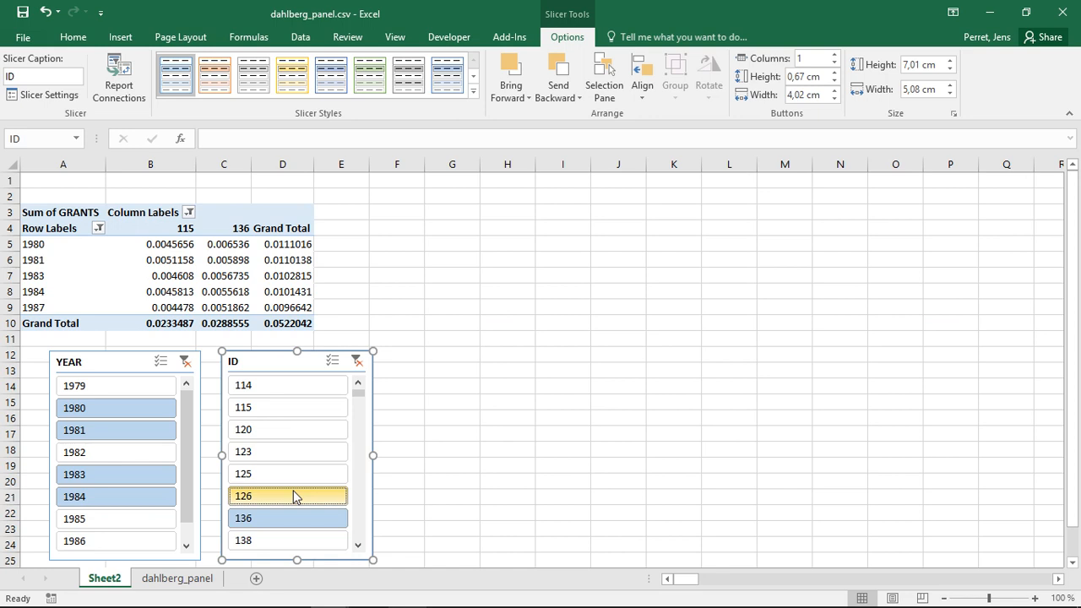
{"action": "left_click", "coordinate": [290, 432], "text": "ctrl"}
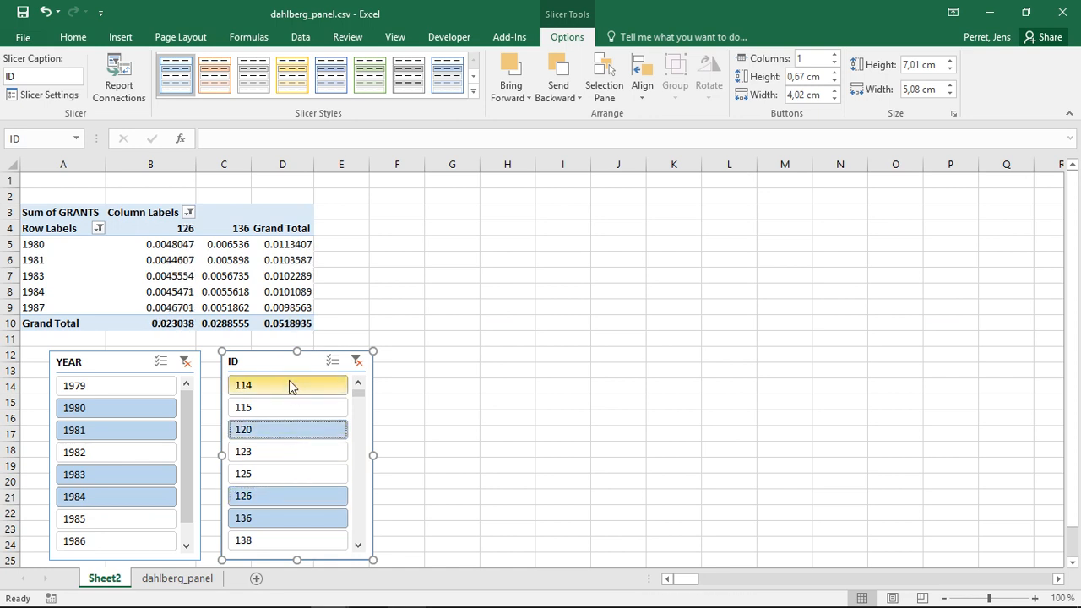
{"action": "left_click", "coordinate": [290, 386], "text": "ctrl"}
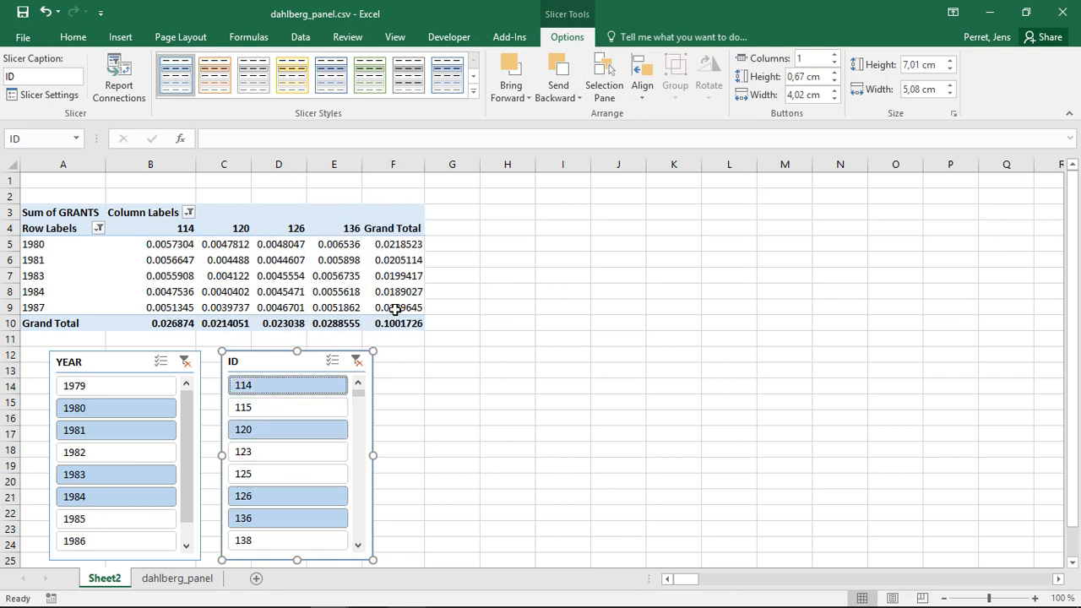